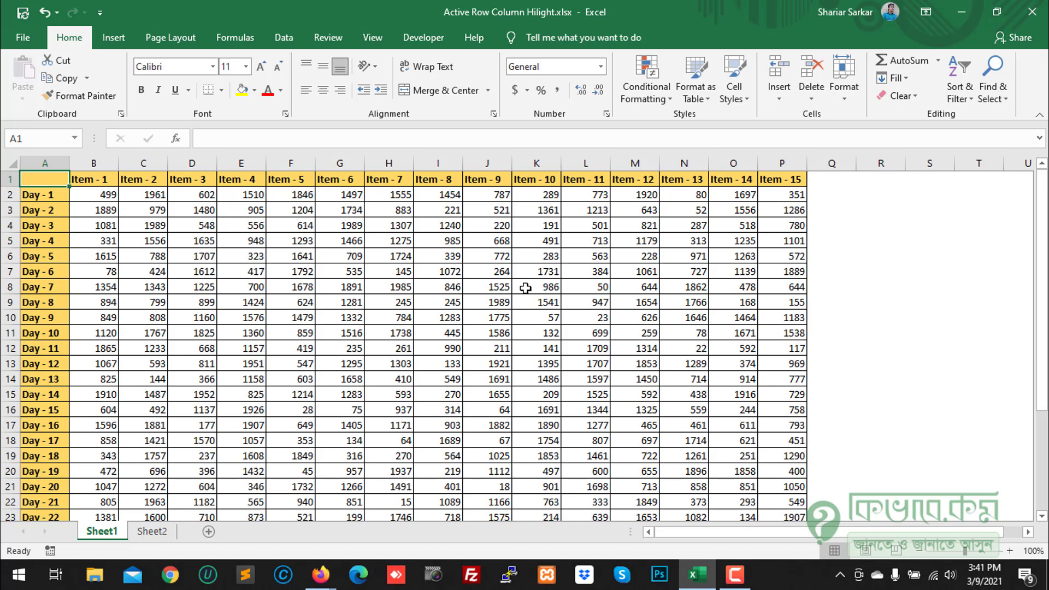
- Select I8, F11 and then M7 on Sheet1 so the row-and-column highlight follows each selection
left_click(434, 289)
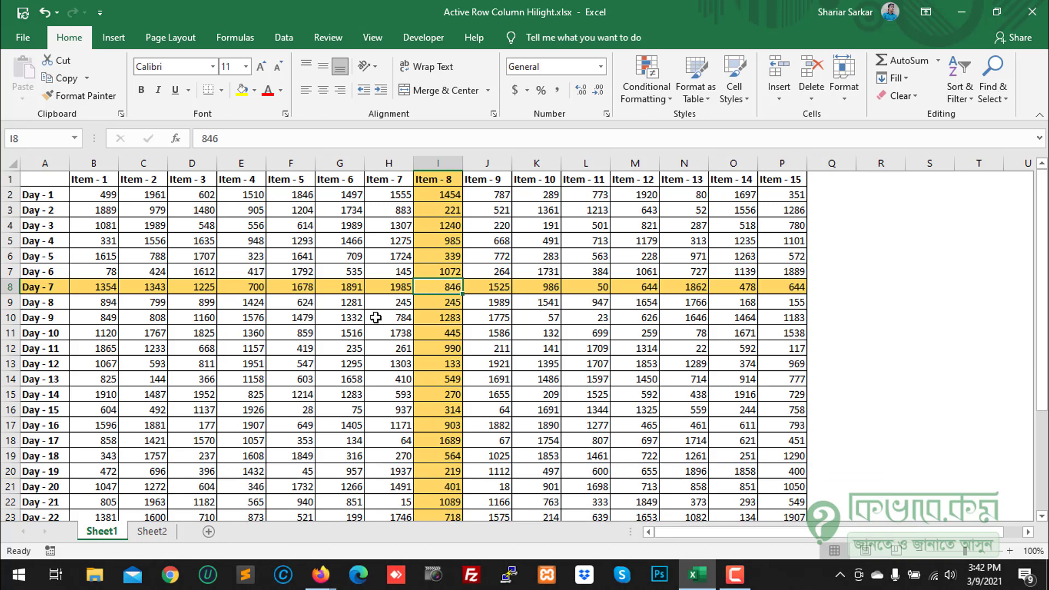
left_click(298, 330)
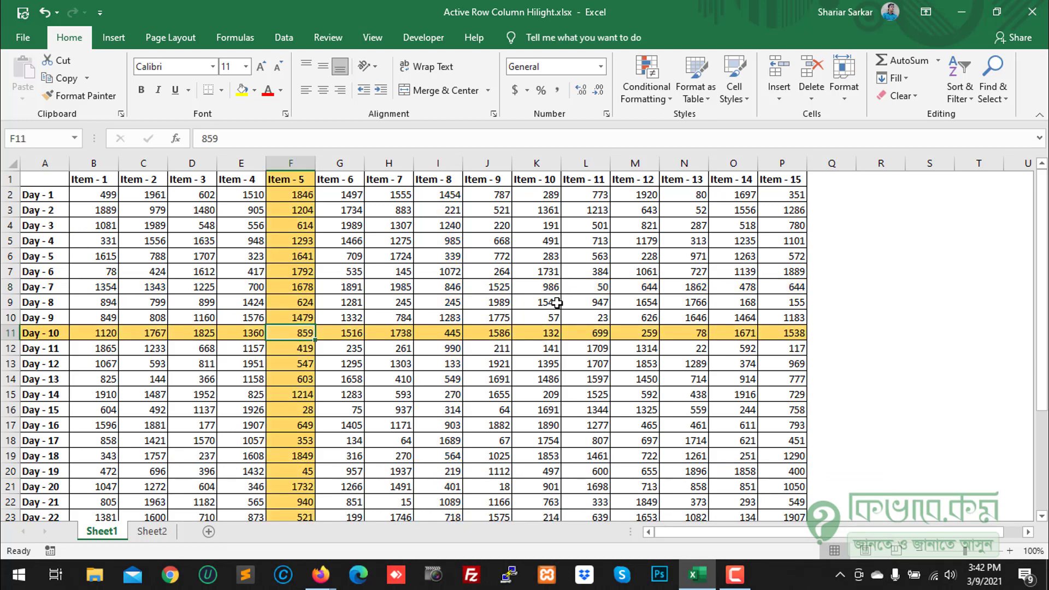
left_click(624, 274)
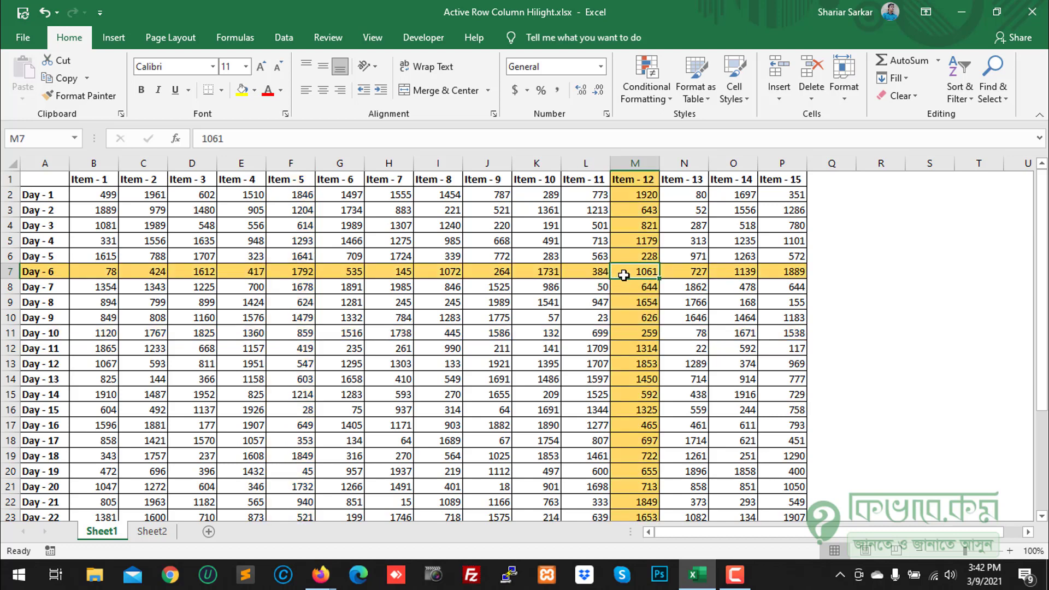
- On Sheet2, select a few cells, including J11, to show that no highlighting appears there
left_click(152, 532)
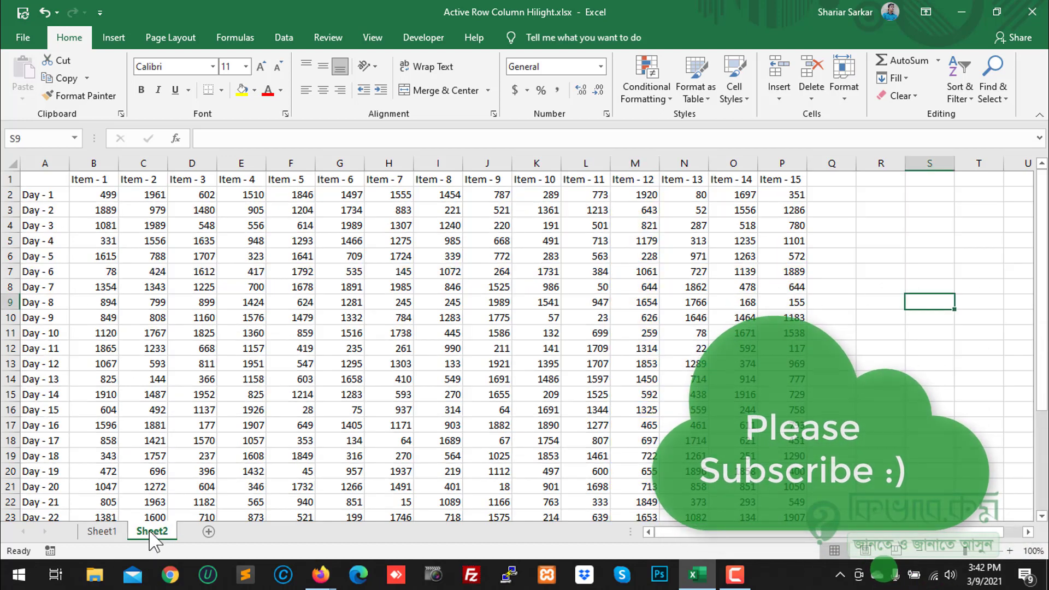
left_click(281, 272)
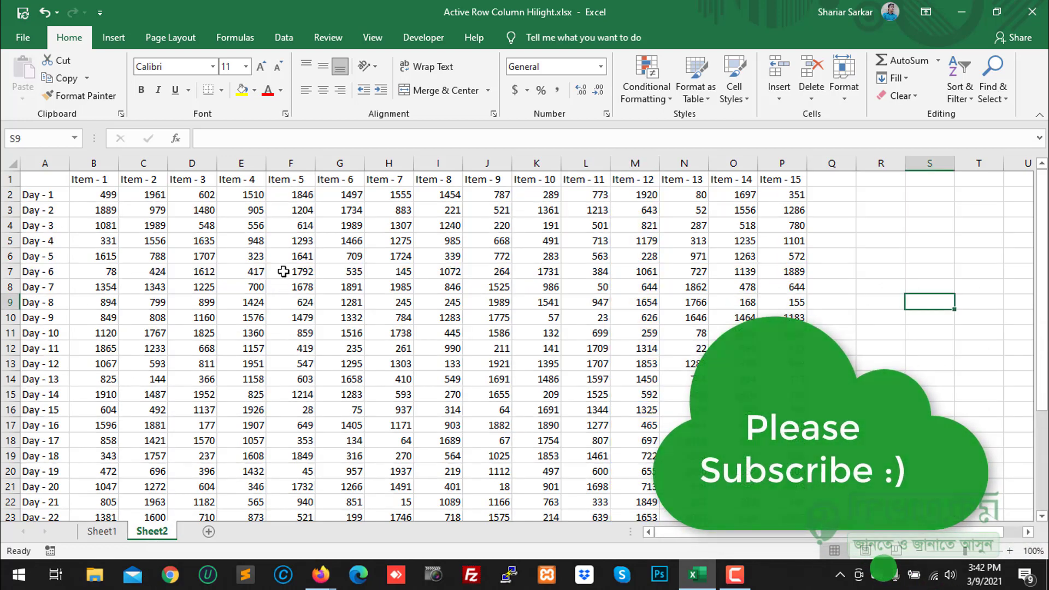
left_click(509, 283)
left_click(492, 332)
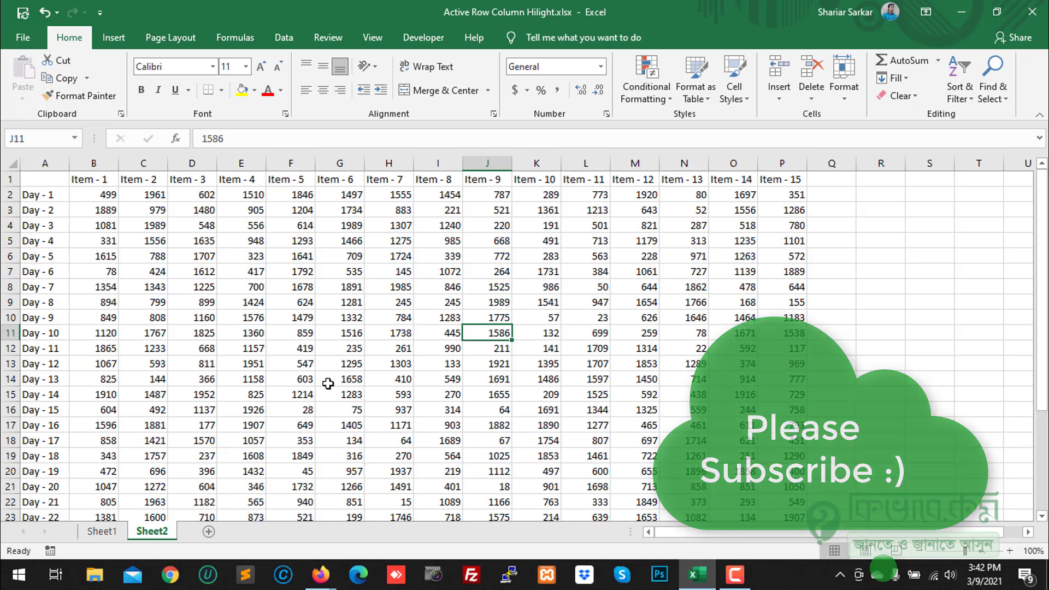
- Back on Sheet1, select E9 and then I12 to move the highlight, then return to Sheet2
left_click(103, 531)
left_click(251, 303)
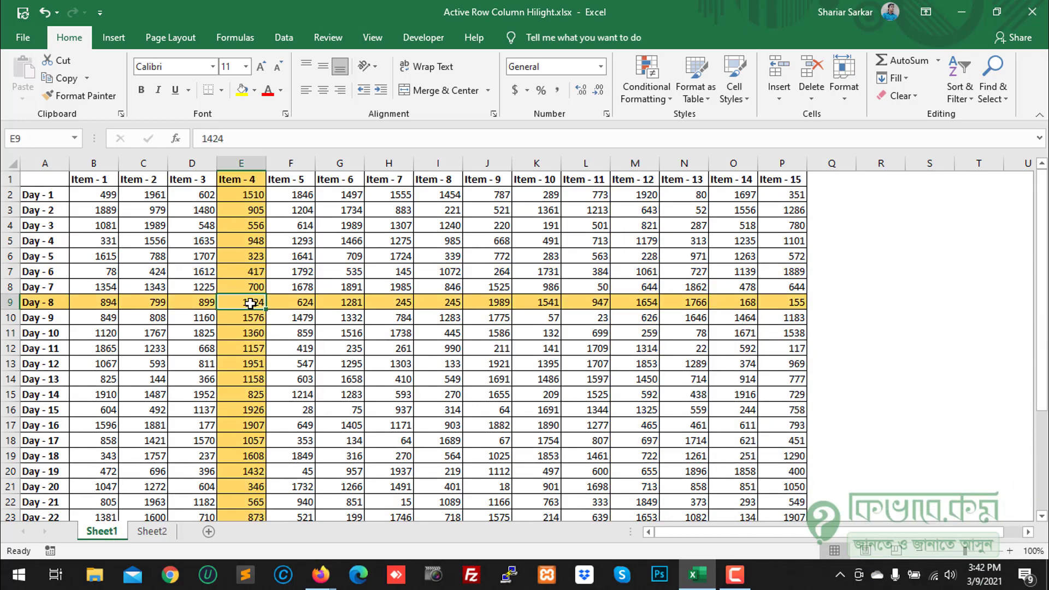
left_click(430, 353)
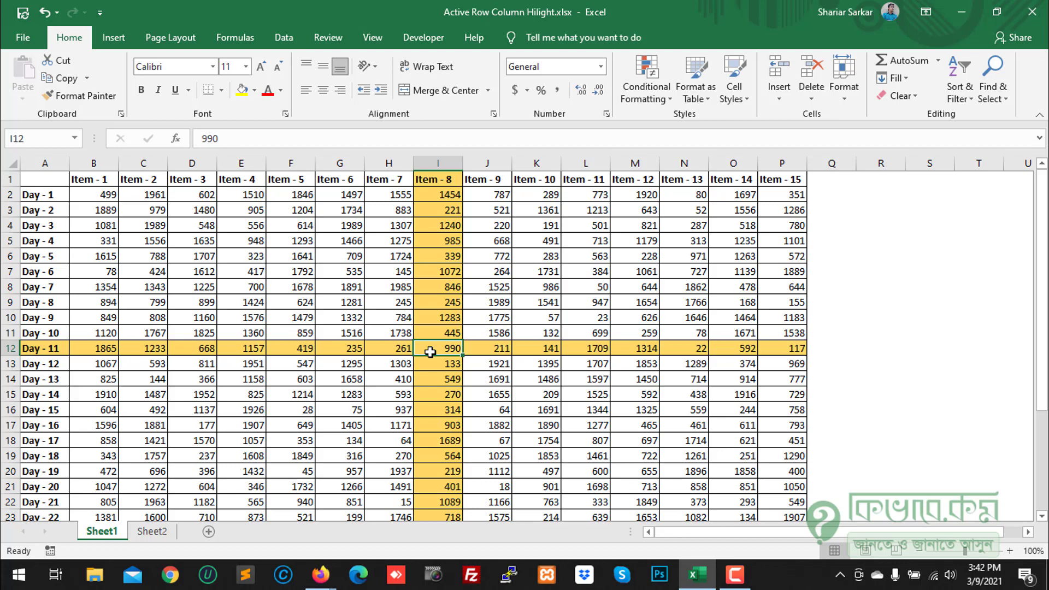
left_click(164, 534)
- Enter =CELL("col") in R9 on Sheet2, which returns 18
left_click(328, 393)
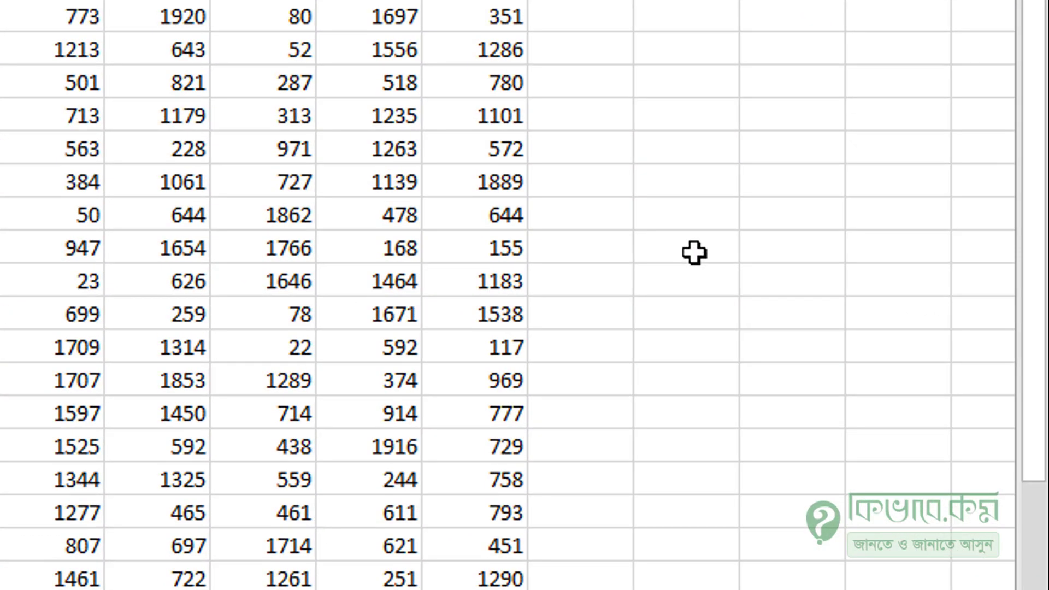
left_click(885, 305)
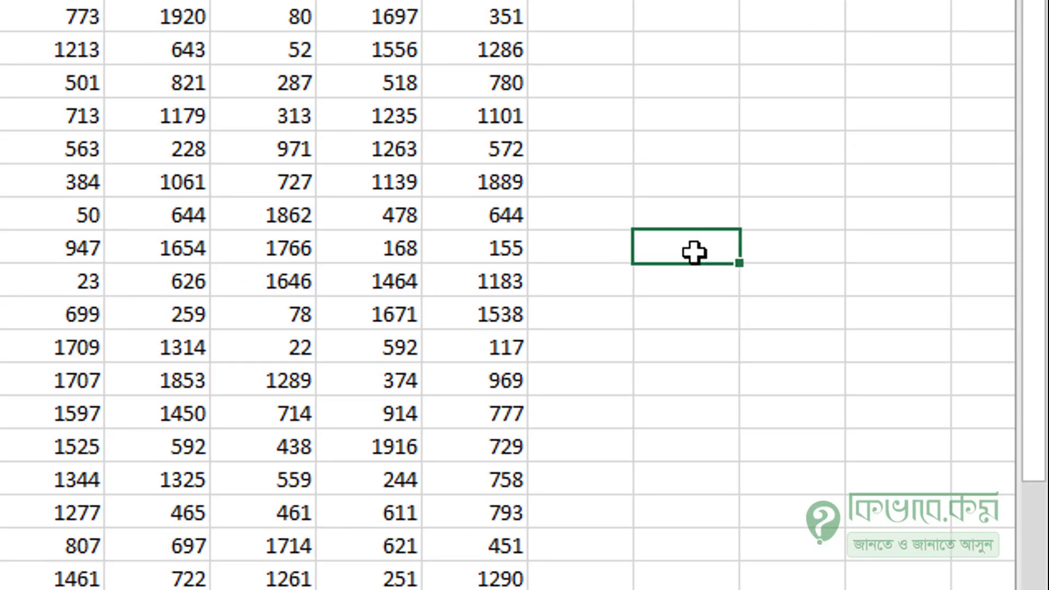
type("=cell(")
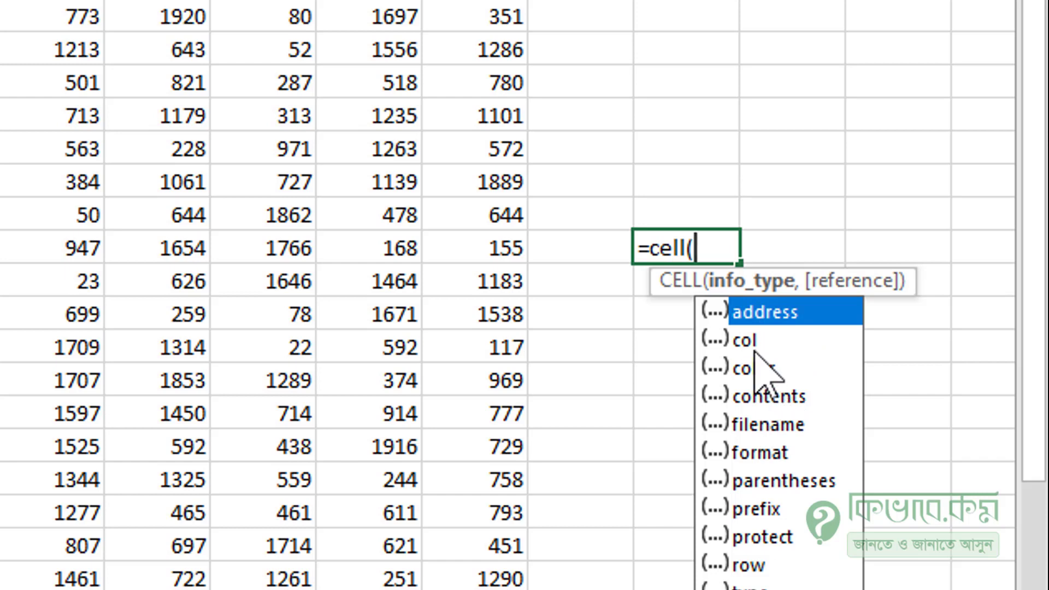
type("\"col")
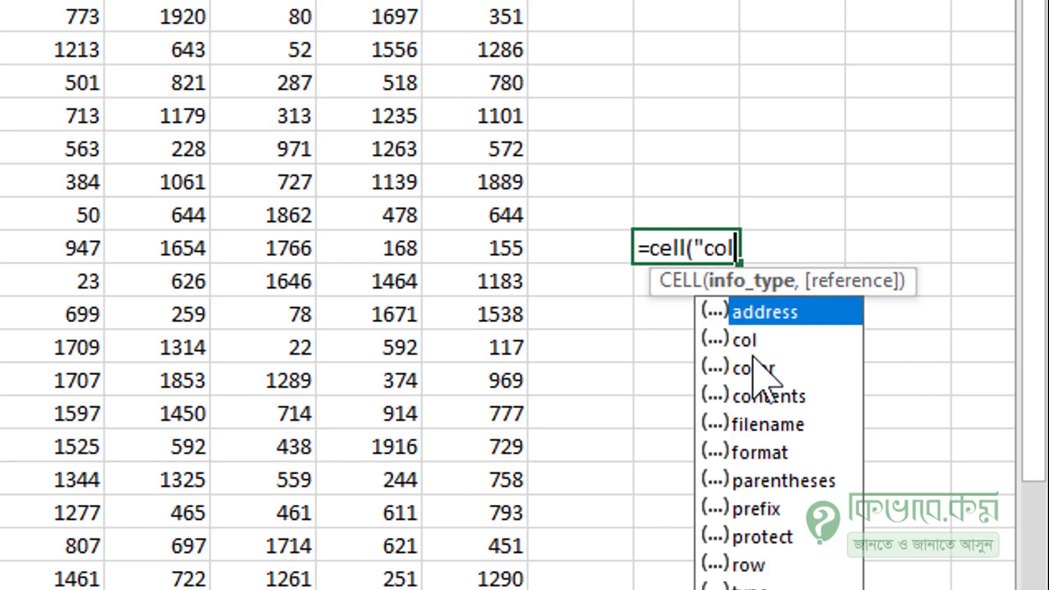
type("\")")
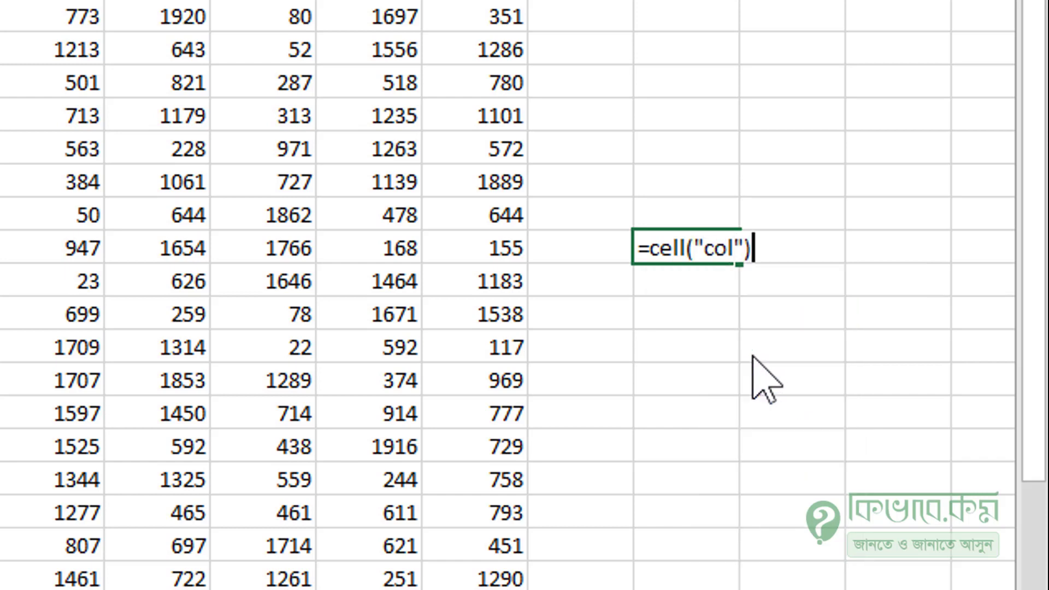
key("Return")
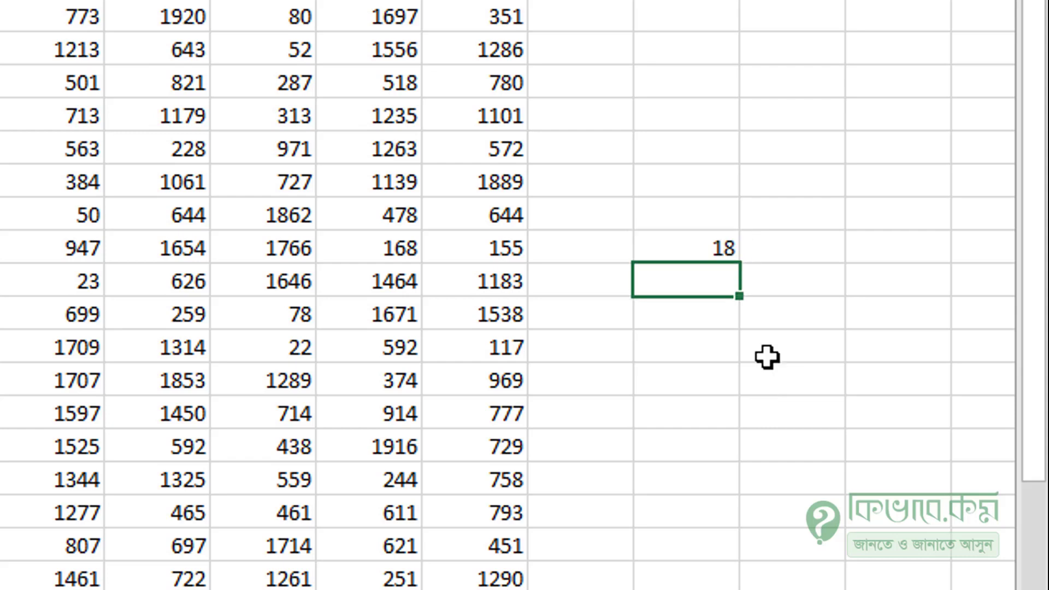
left_click(703, 253)
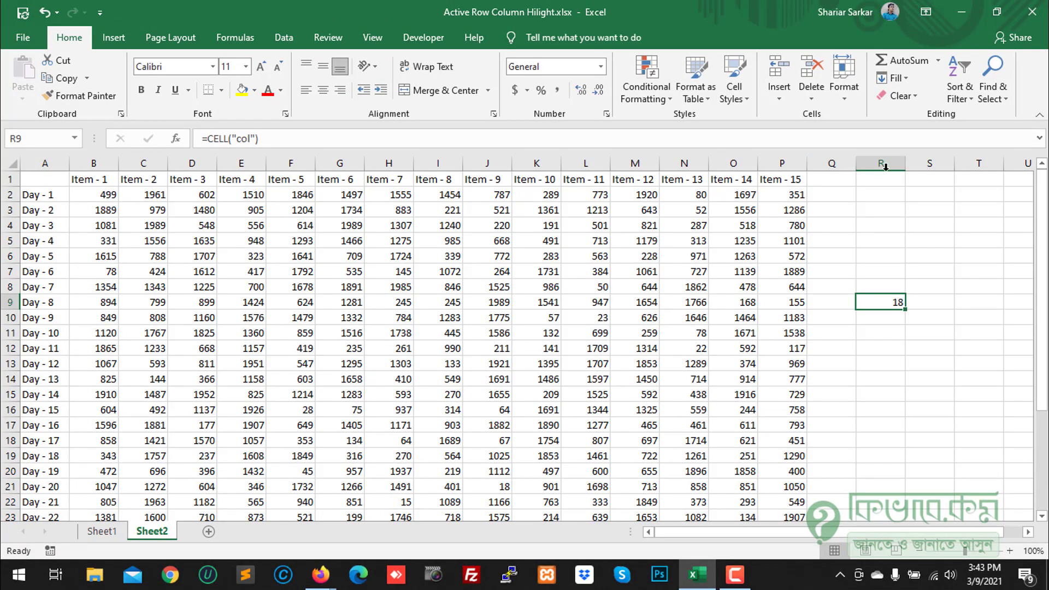
- Select H7, then a cell in column S, recalculating with F9 so the CELL("col") result shows 8, then 19
left_click(394, 273)
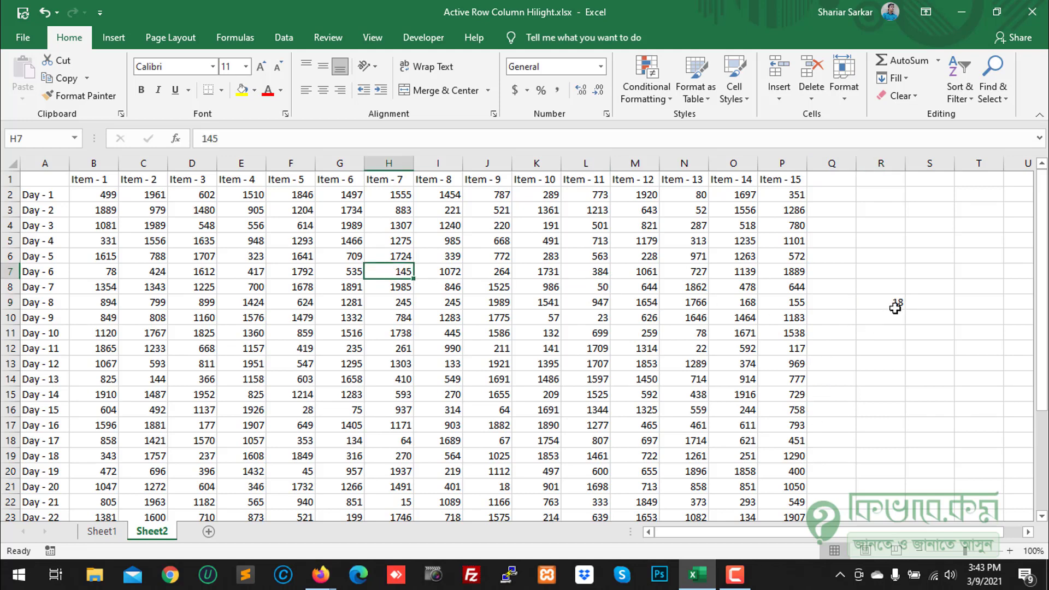
key("Up")
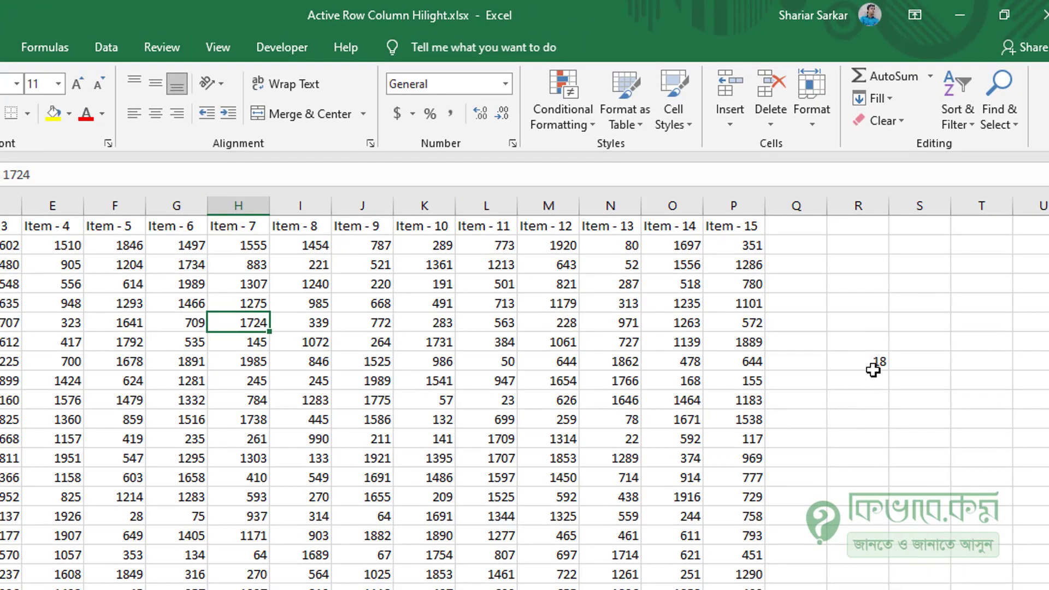
key("F9")
left_click(939, 266)
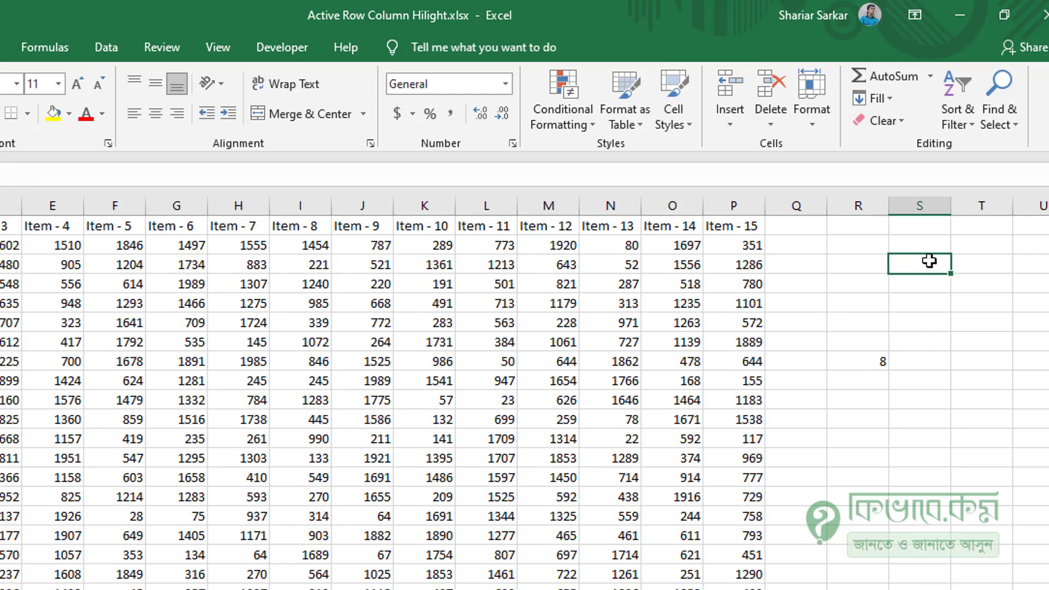
key("F9")
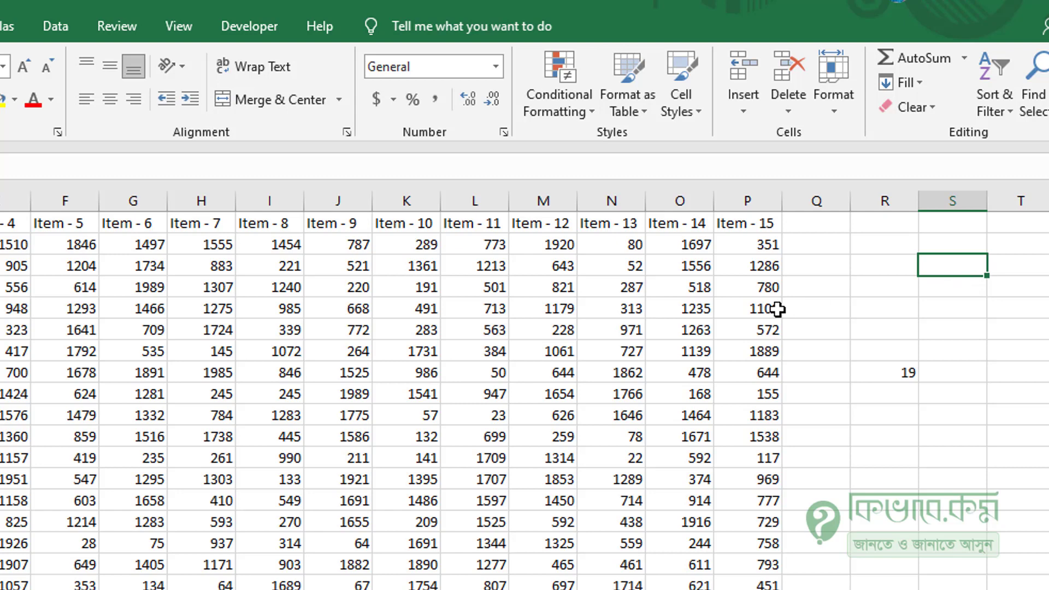
left_click(886, 396)
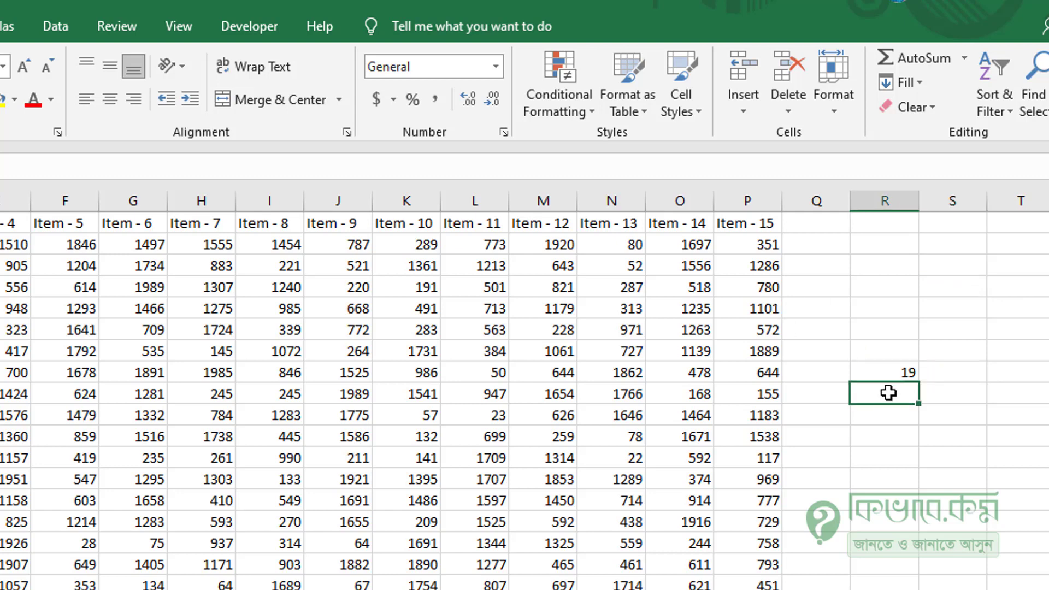
- Enter =cell("row") in the cell below the column result, correcting the capitalised Row
type("=cell(")
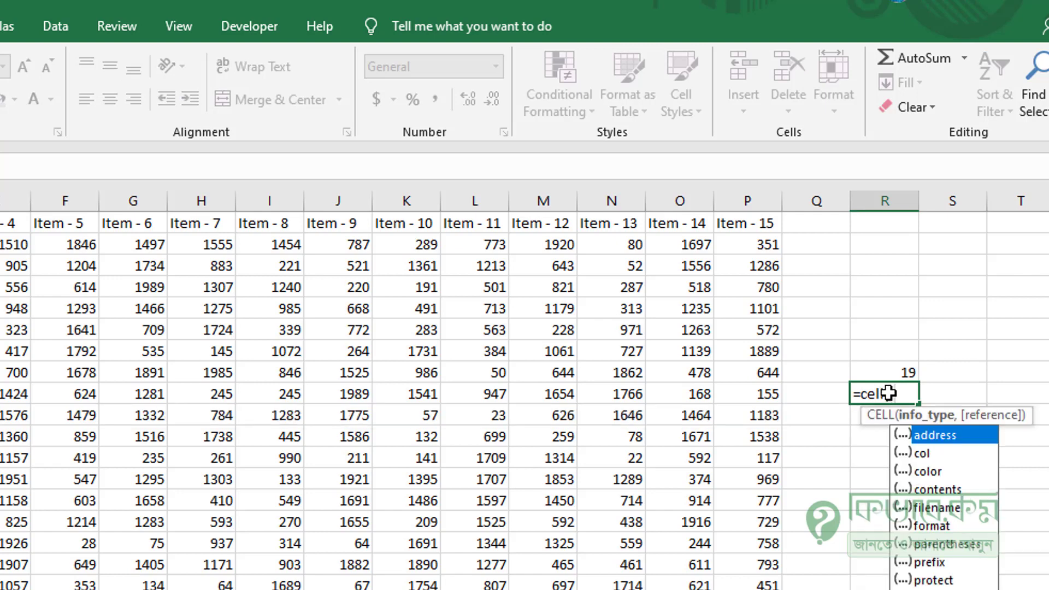
type("row\")")
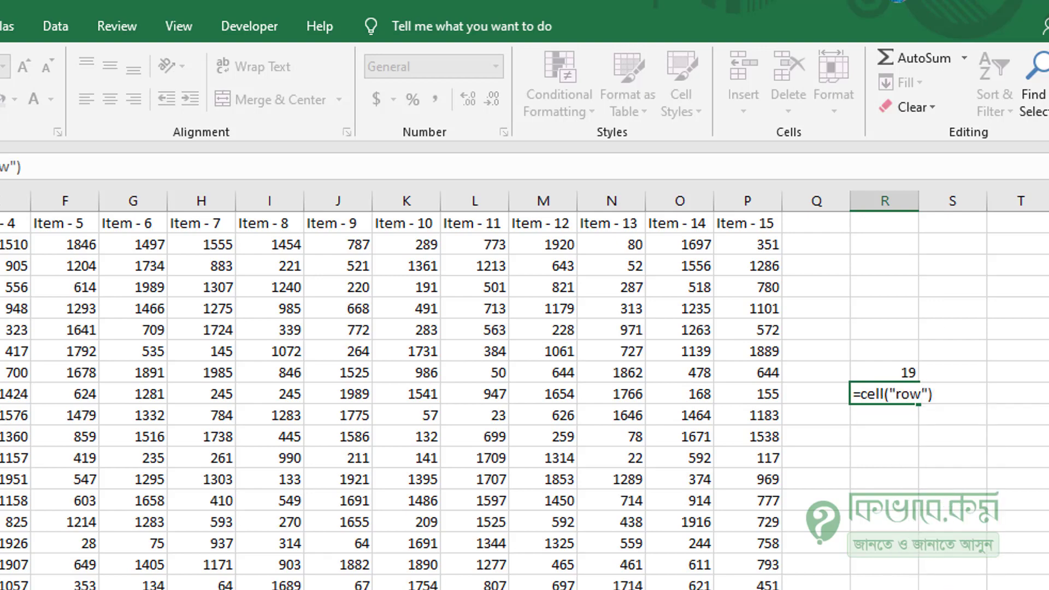
key("ctrl+Return")
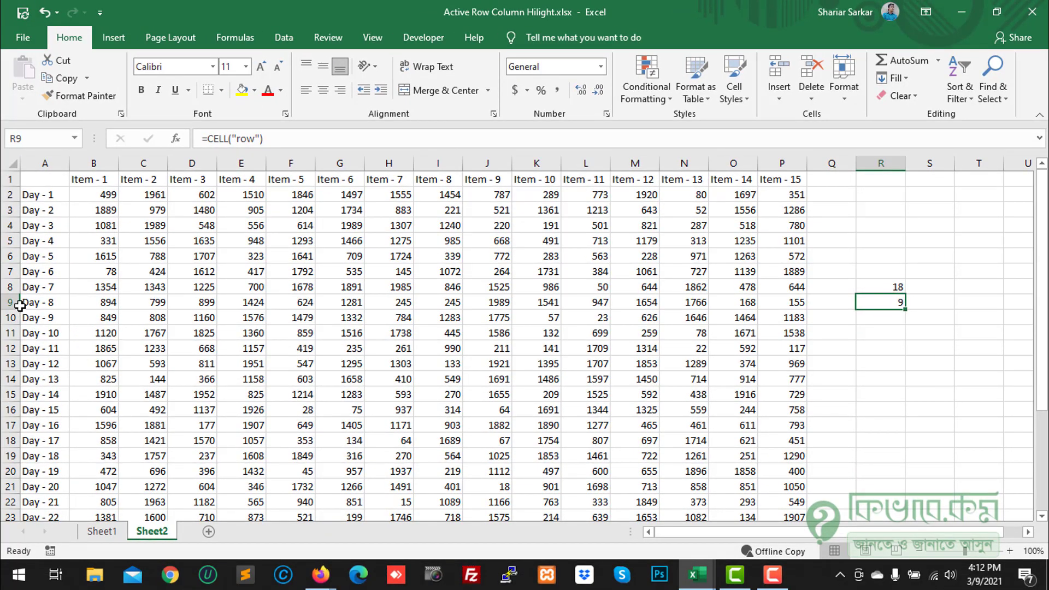
- Select A2 and recalculate so the helper cells read 1 and 2, then select F8 and R11
left_click(55, 197)
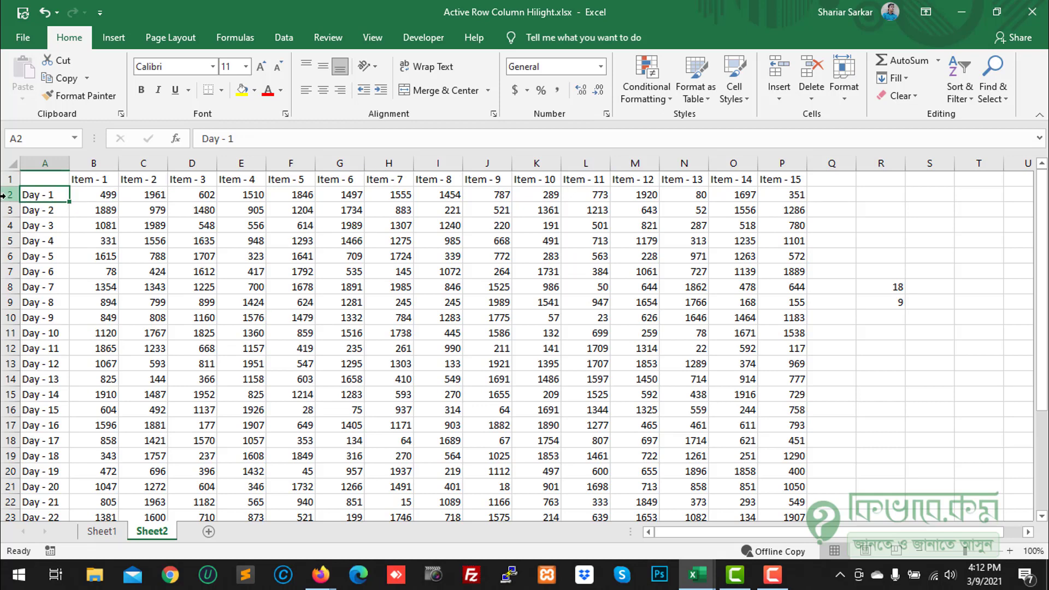
key("F9")
left_click(284, 283)
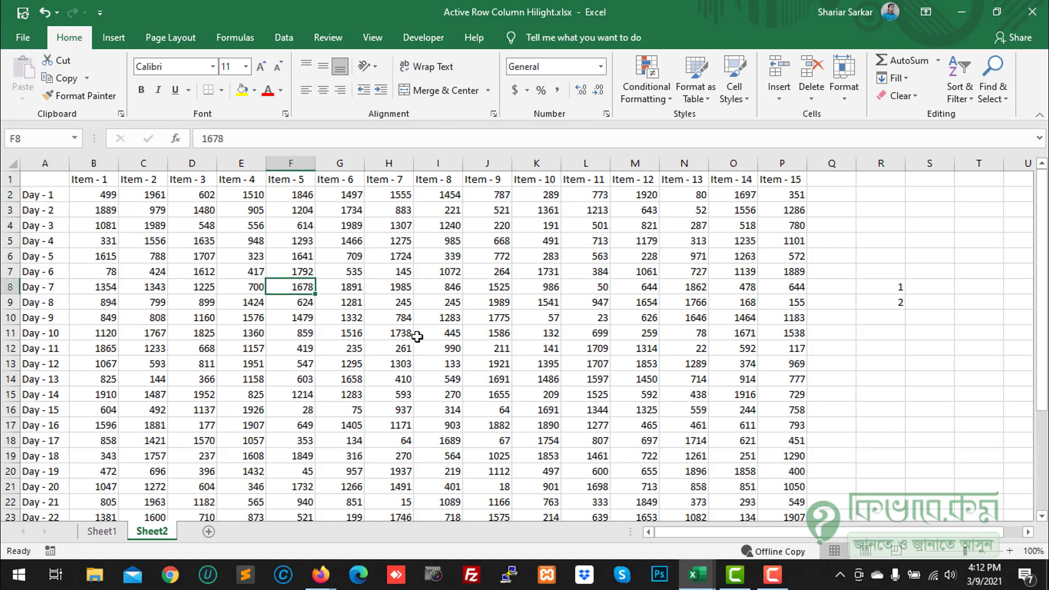
left_click(874, 333)
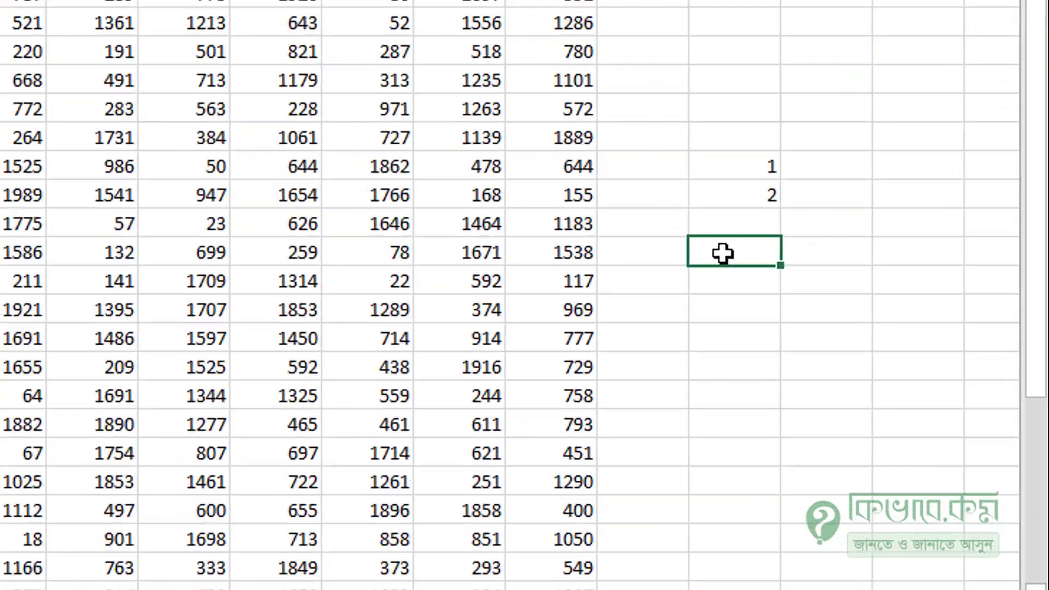
- Enter =OR(CELL("col")=COLUMN(),CELL("row")=ROW()) in R11, fixing typos, and confirm it shows TRUE
type("=o")
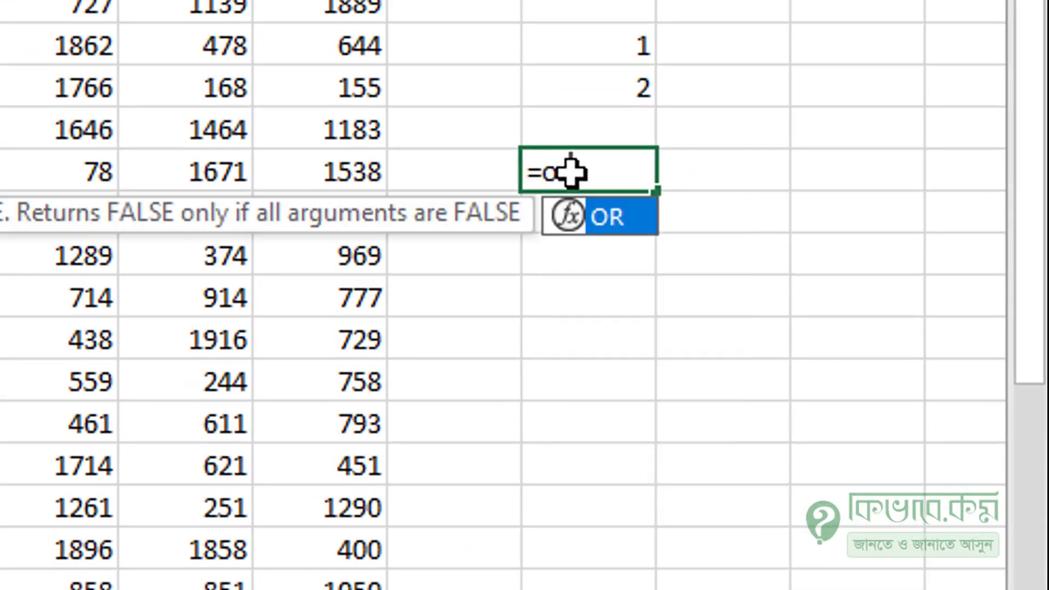
type("r(")
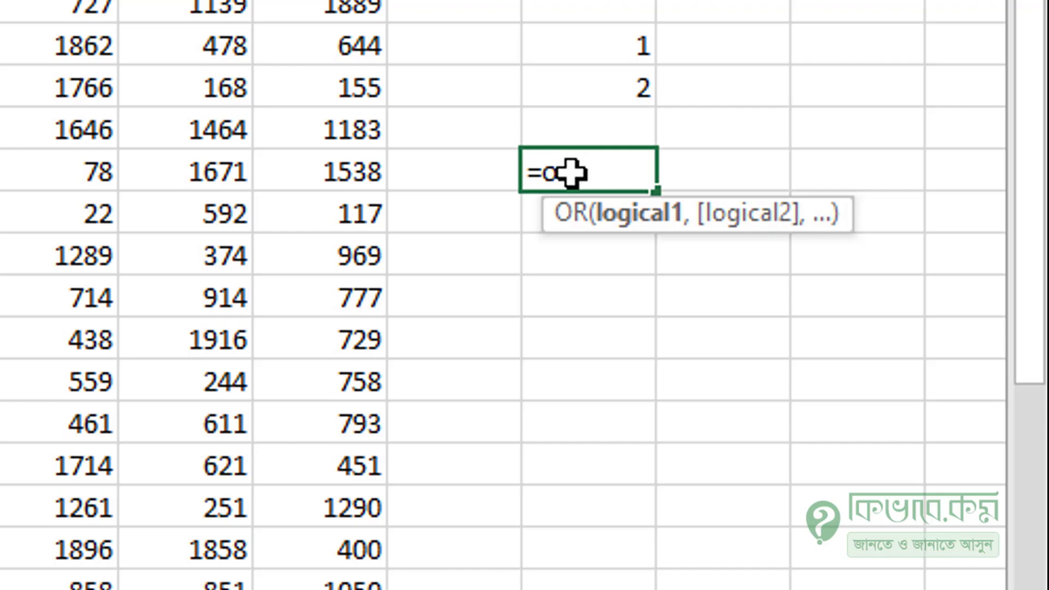
type("r(")
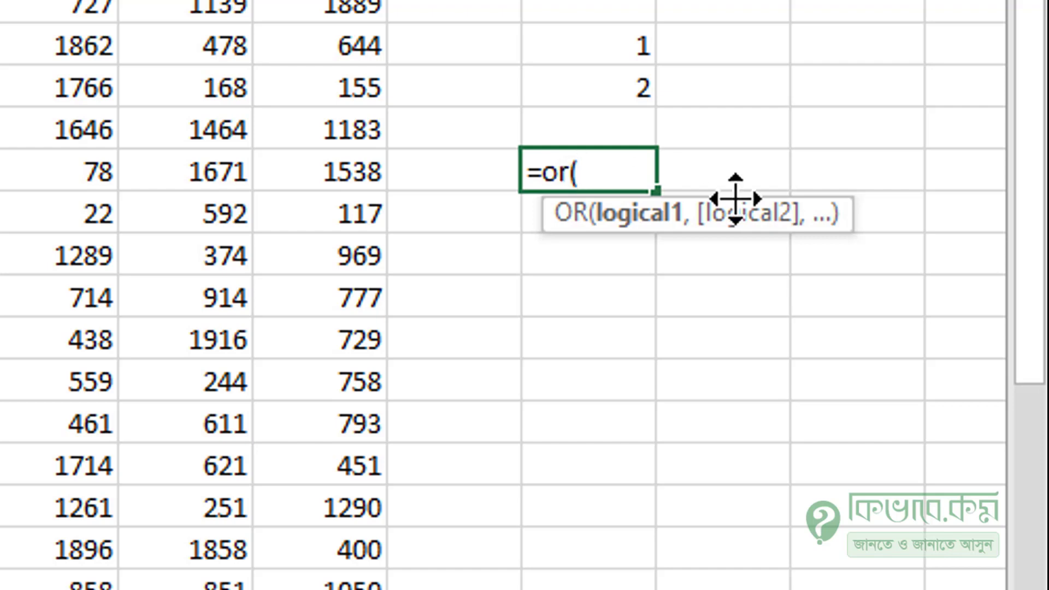
type("ce")
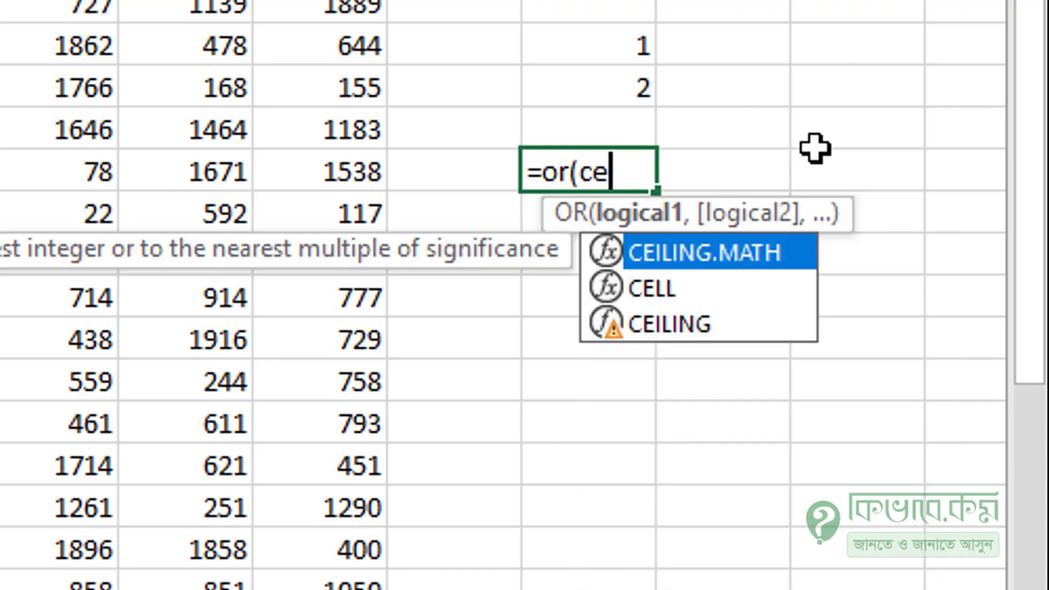
type("ll(")
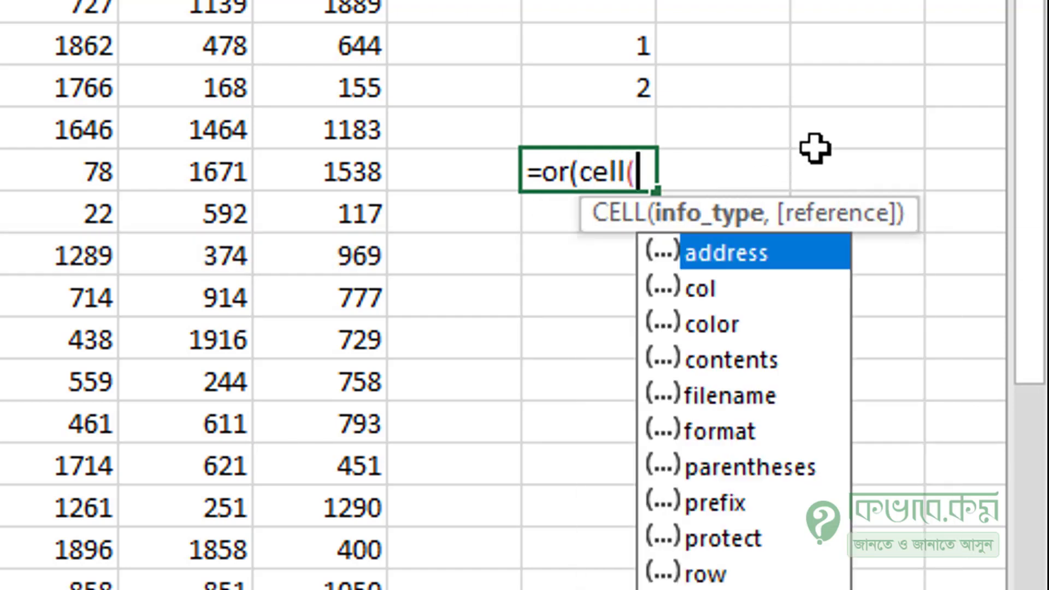
type("\"")
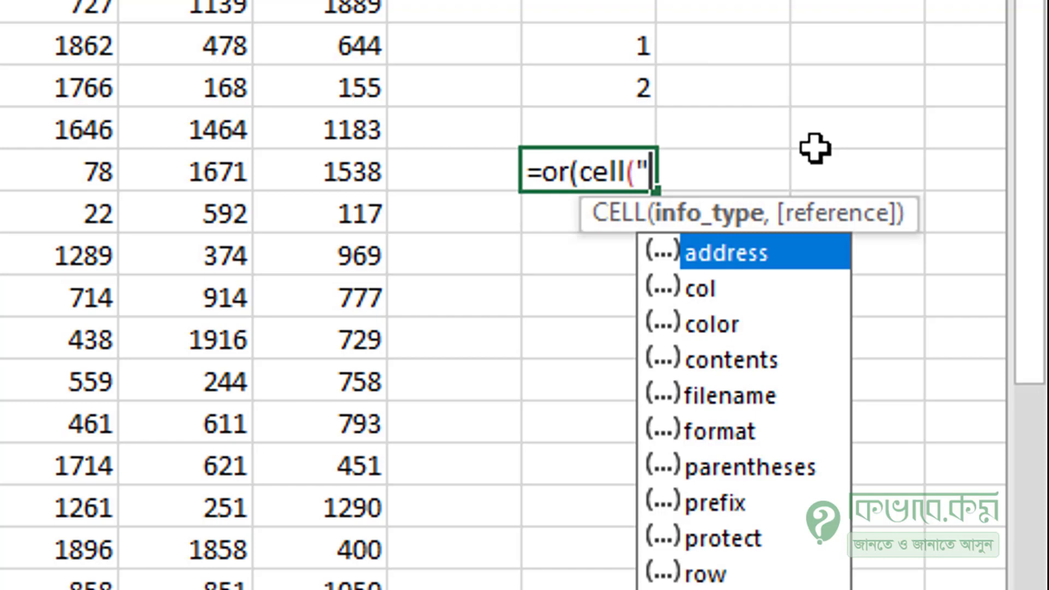
type("col")
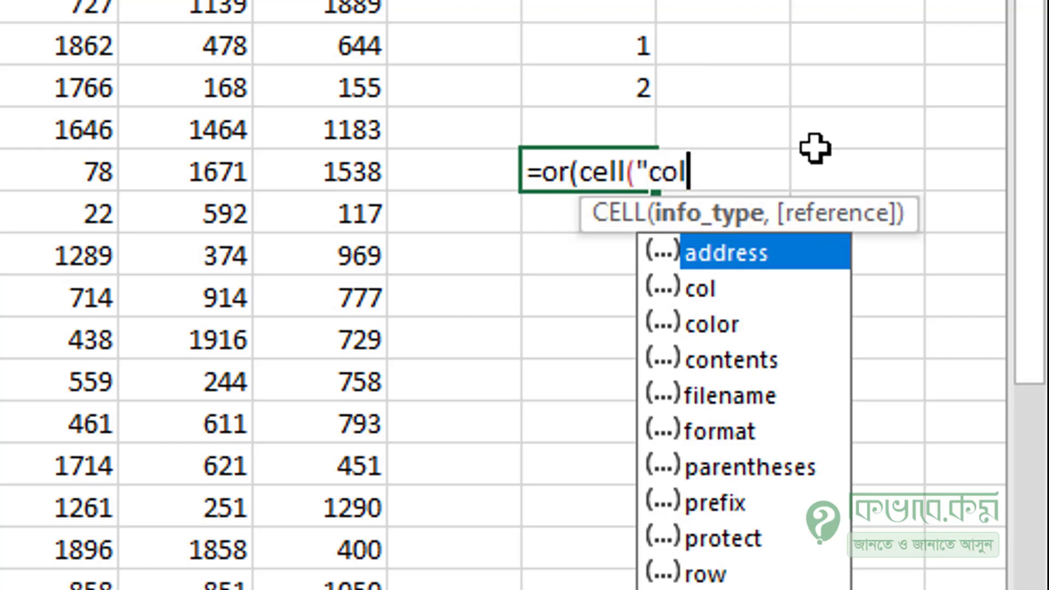
type("\")=")
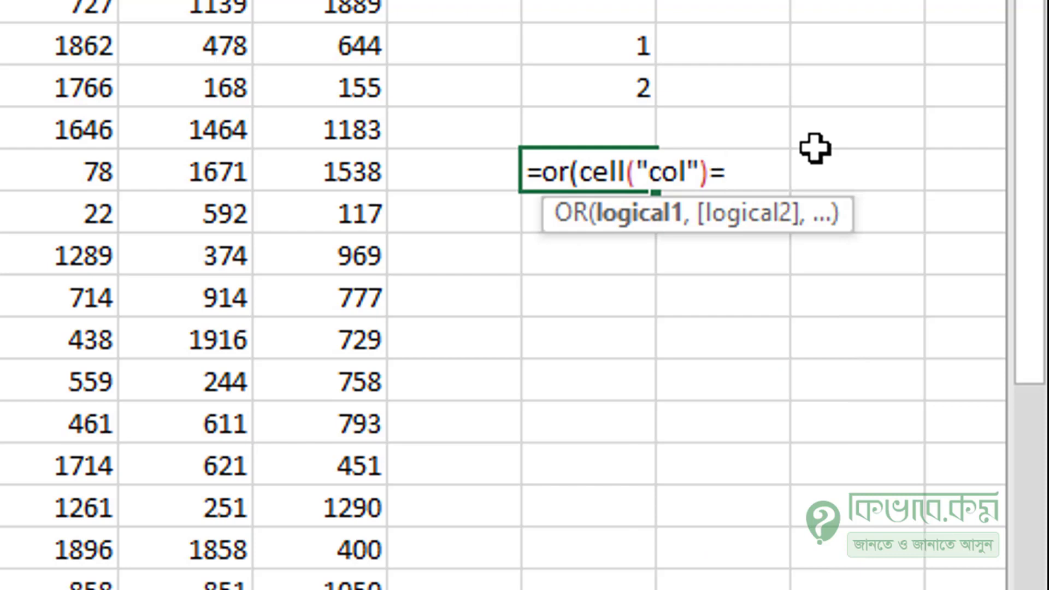
type("colum")
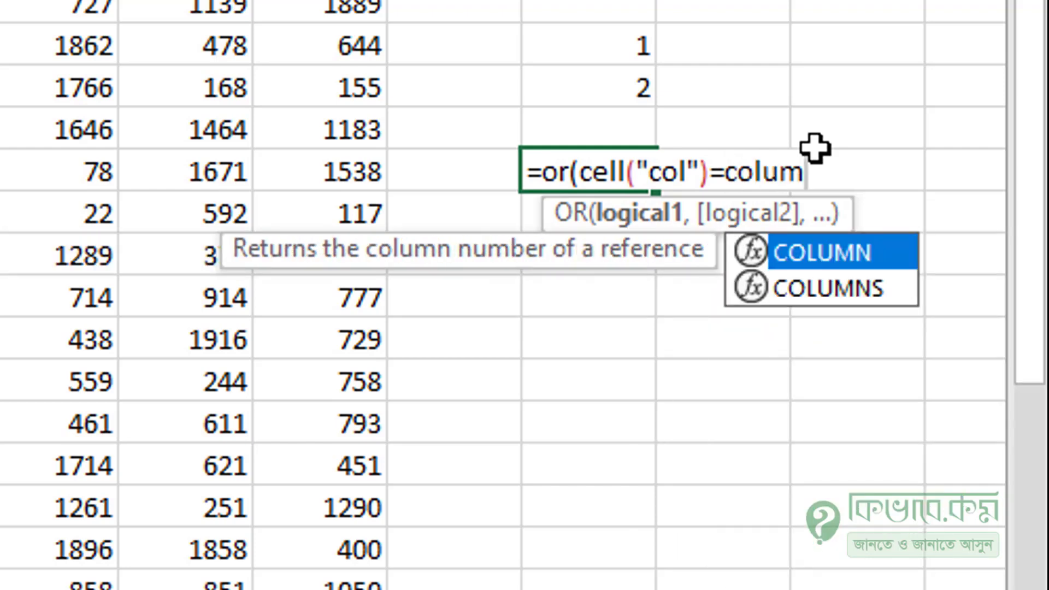
type("n()")
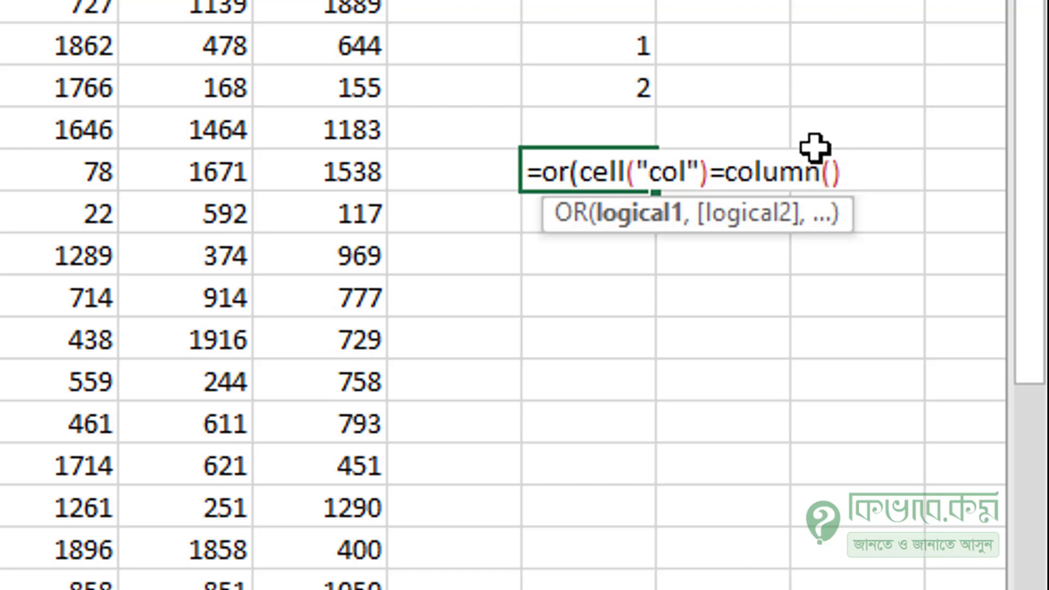
type(",")
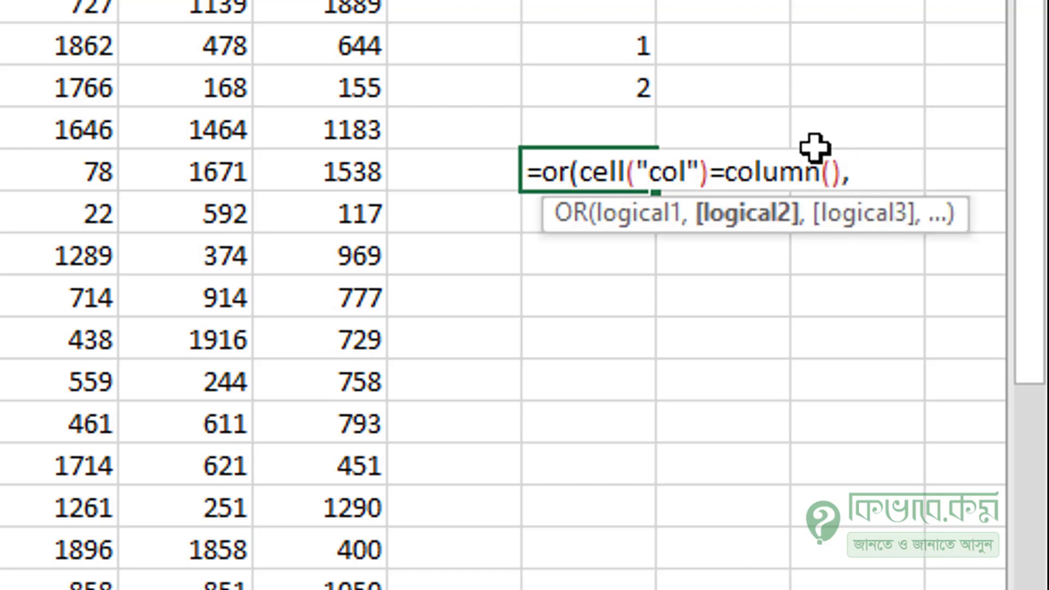
type("cell")
type("*")
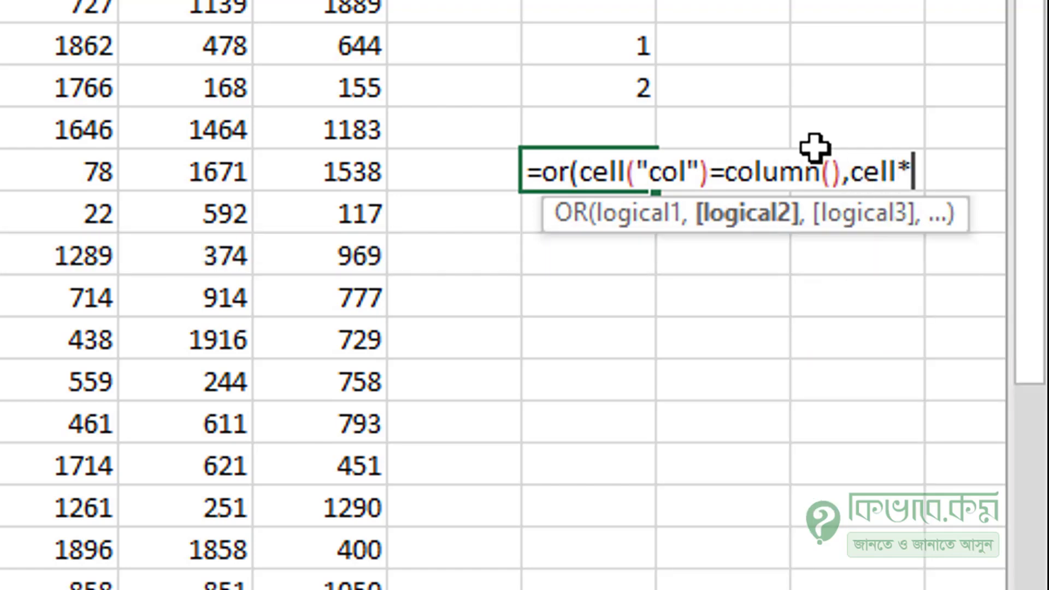
key("BackSpace")
type("(\"")
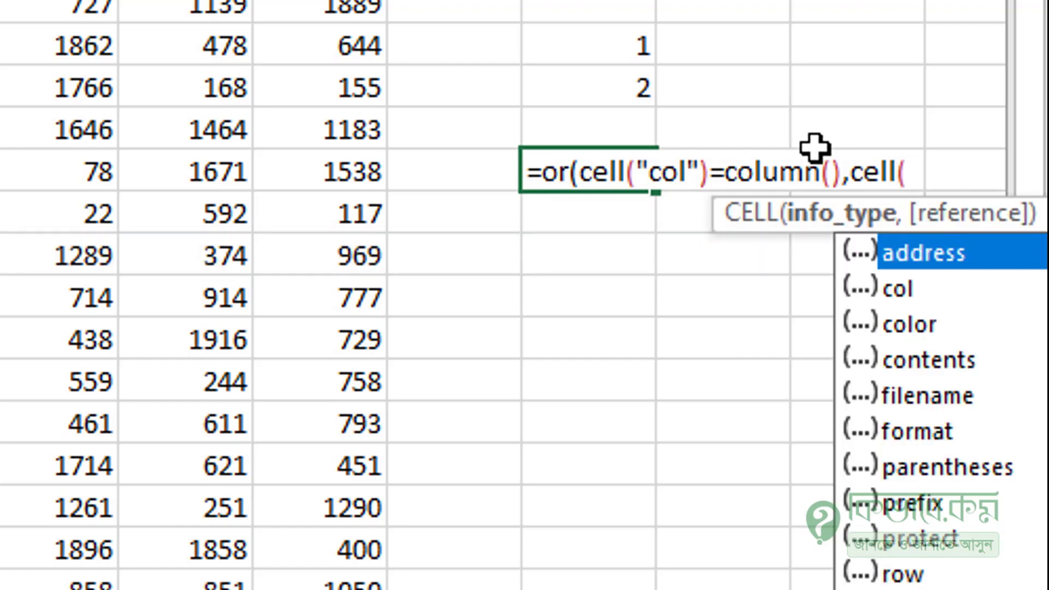
type("row)")
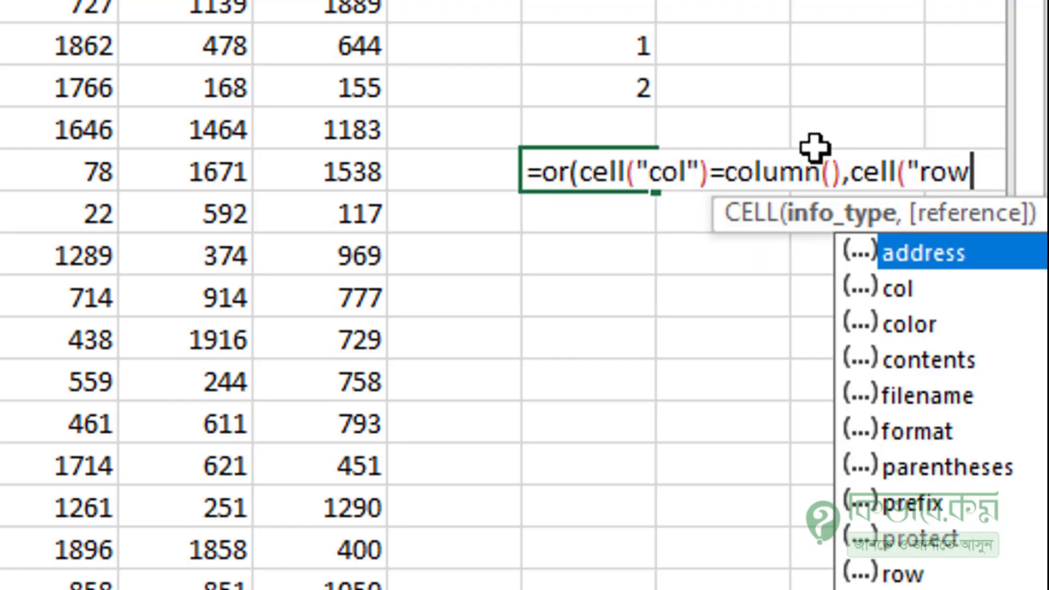
key("BackSpace")
type("\")")
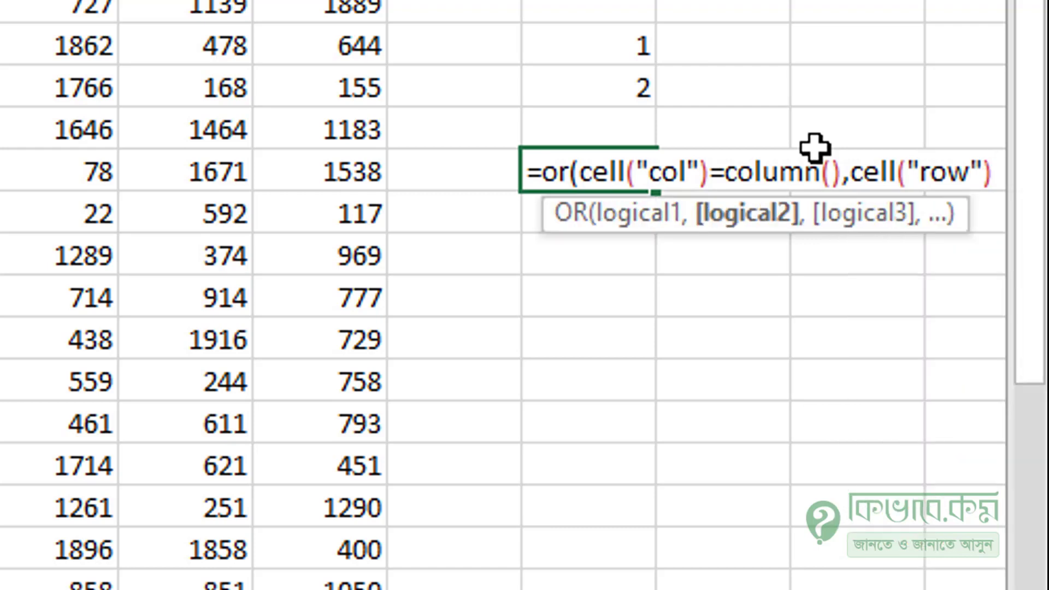
key("alt+Return")
type("=row")
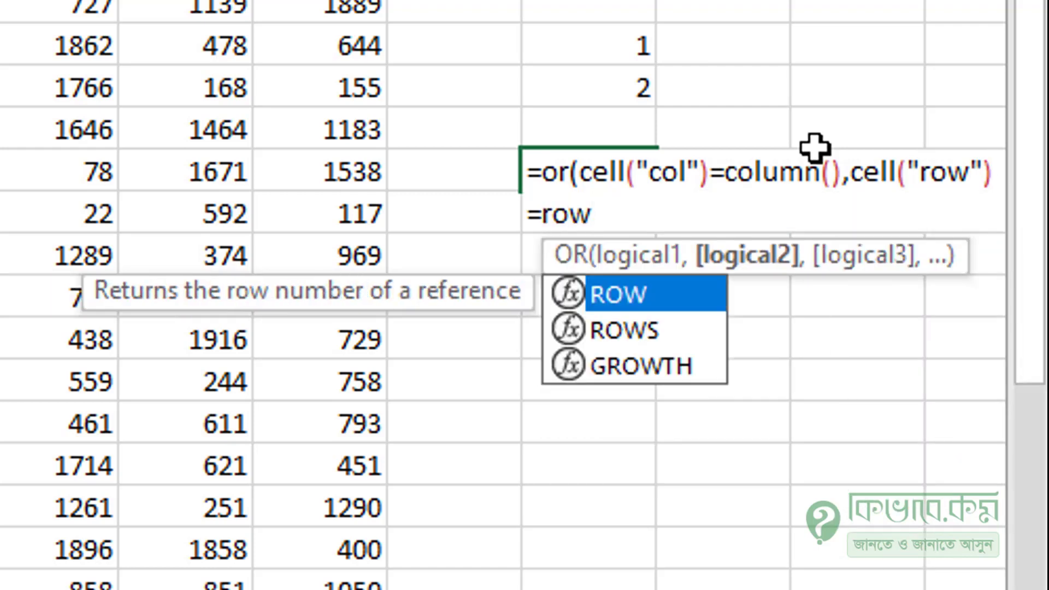
type("()")
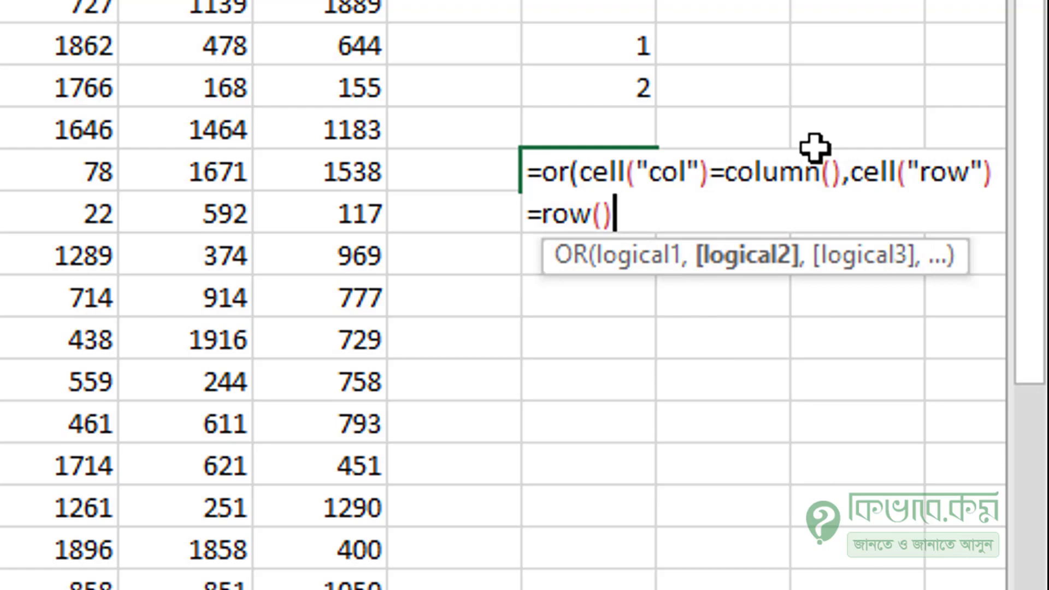
type("0")
key("BackSpace")
type(")")
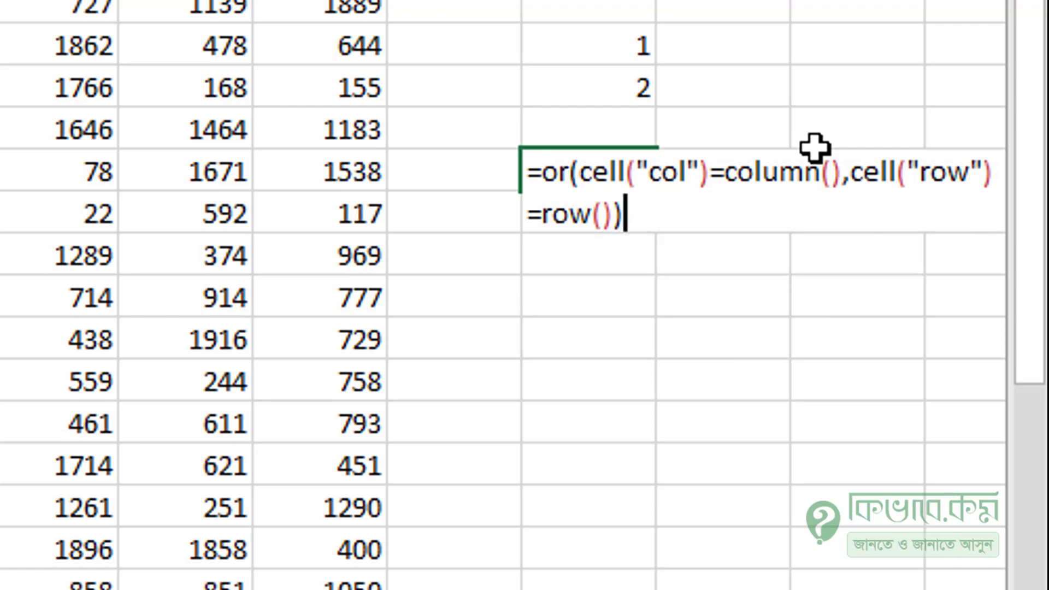
key("Return")
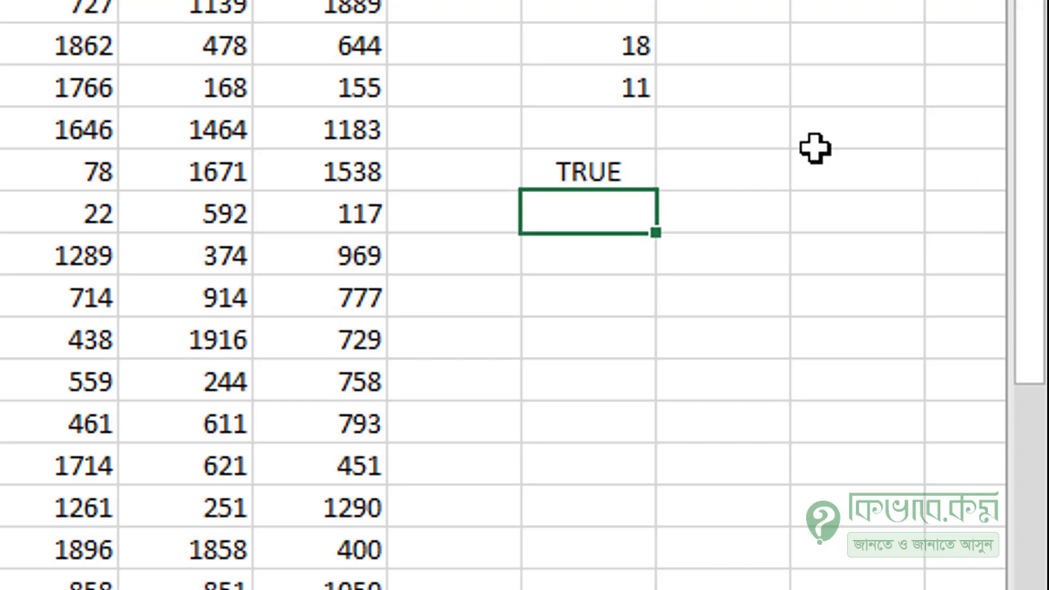
left_click(619, 163)
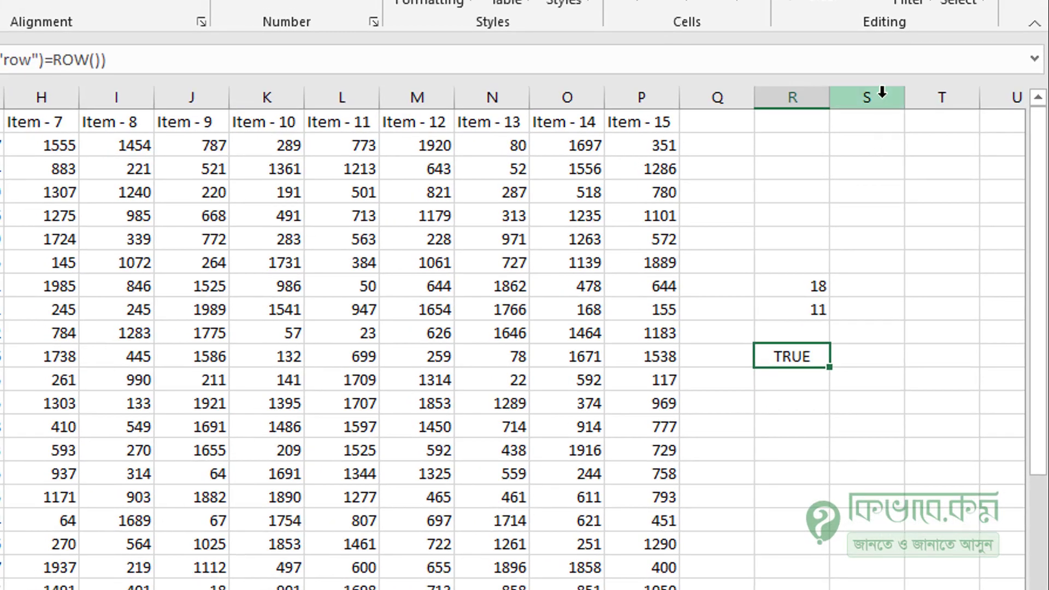